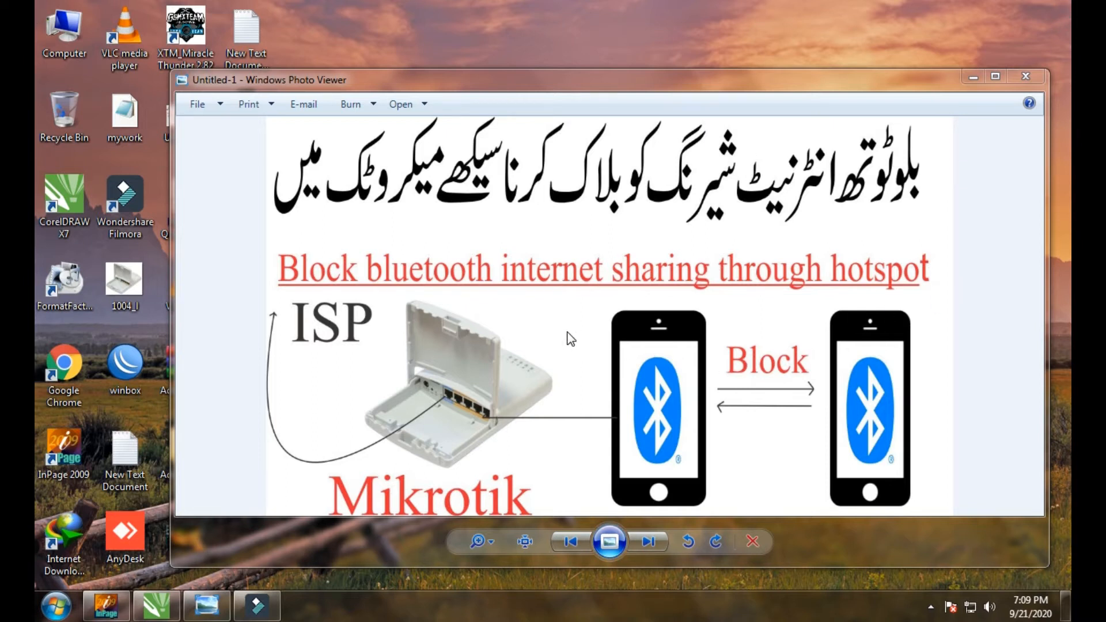
Close the picture, open WinBox and connect to the discovered MikroTik router at 192.168.50.1 as admin, entering the login password.
{"action": "left_click", "coordinate": [1025, 76]}
{"action": "double_click", "coordinate": [125, 361]}
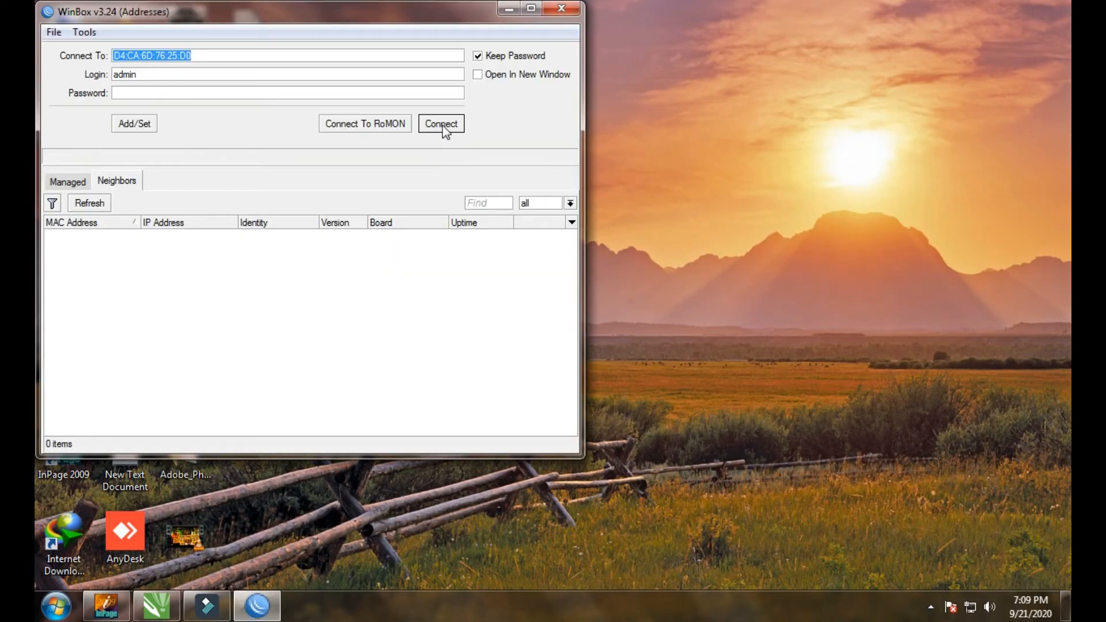
{"action": "left_click", "coordinate": [443, 128]}
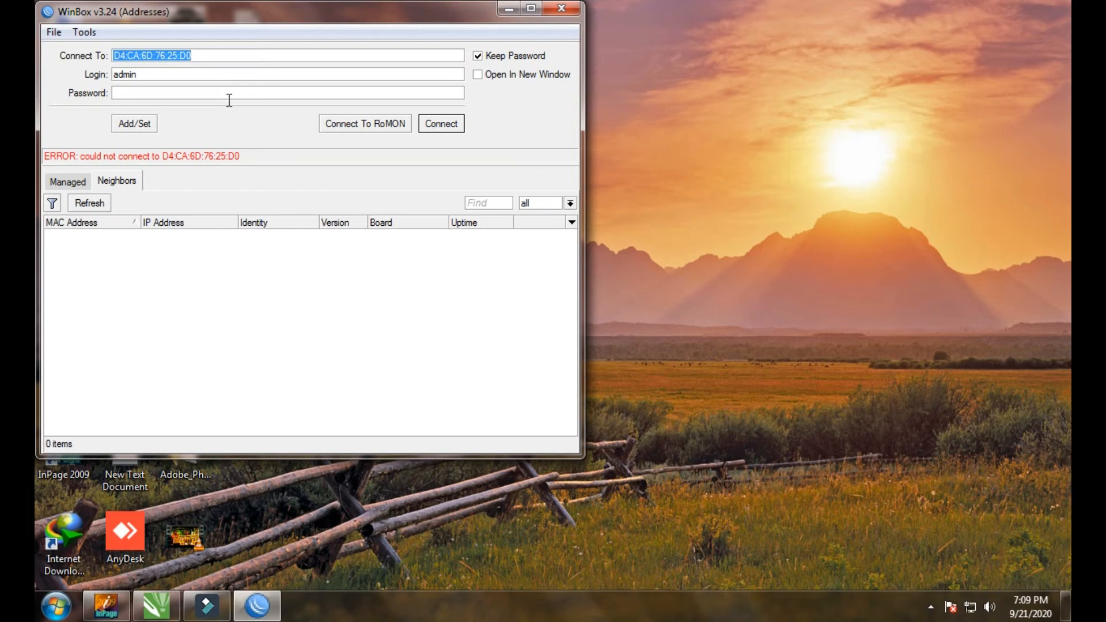
{"action": "left_click", "coordinate": [102, 235]}
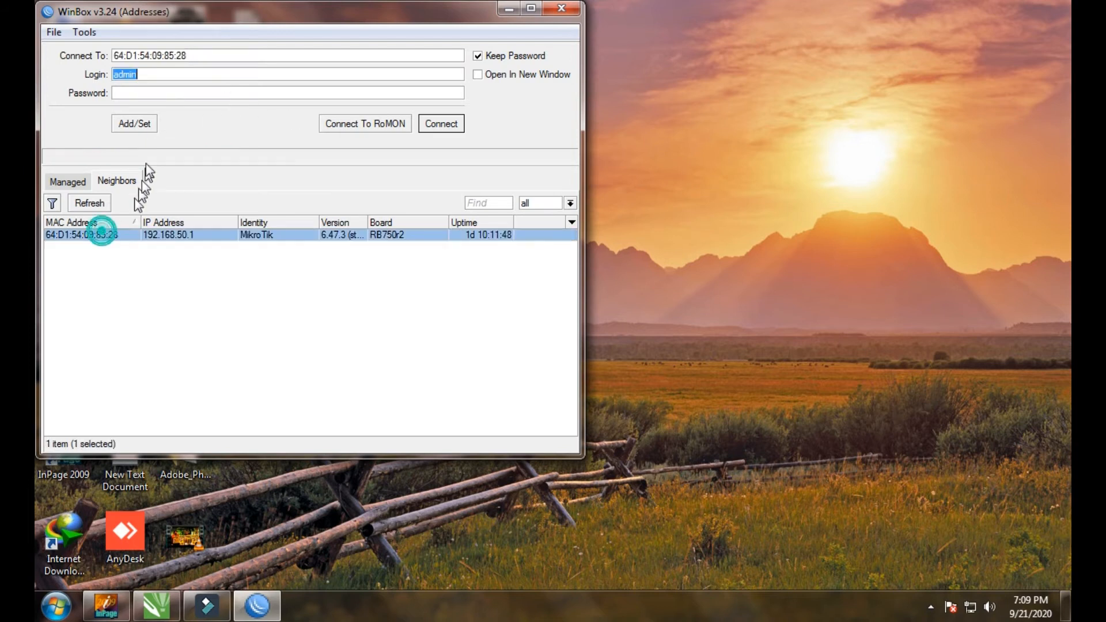
{"action": "left_click", "coordinate": [146, 92]}
{"action": "type", "text": "***"}
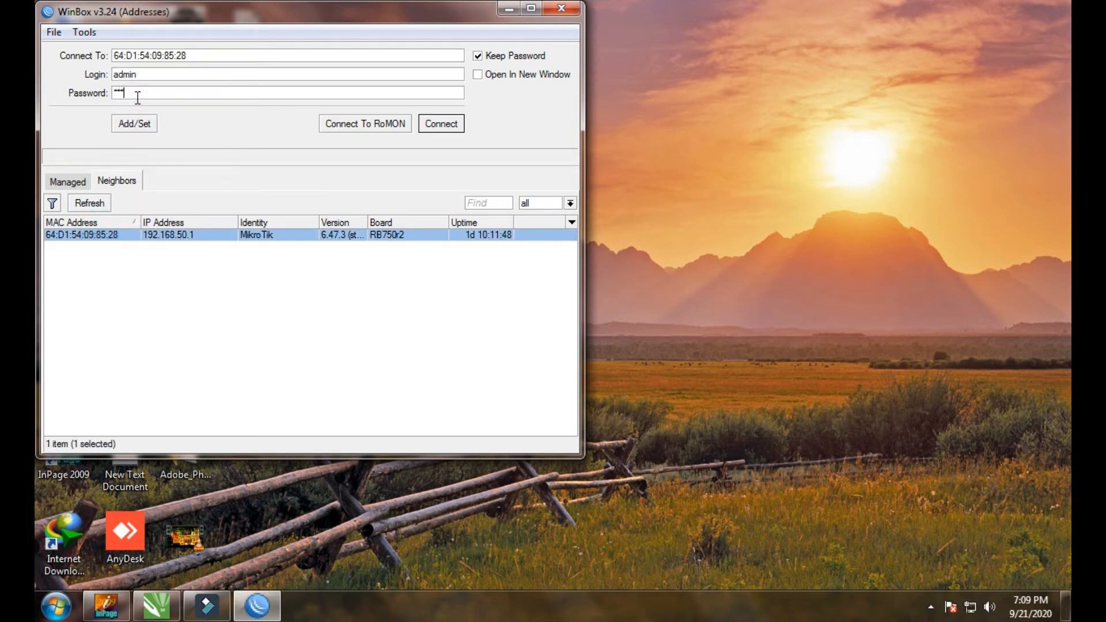
{"action": "type", "text": "**"}
{"action": "key", "text": "Return"}
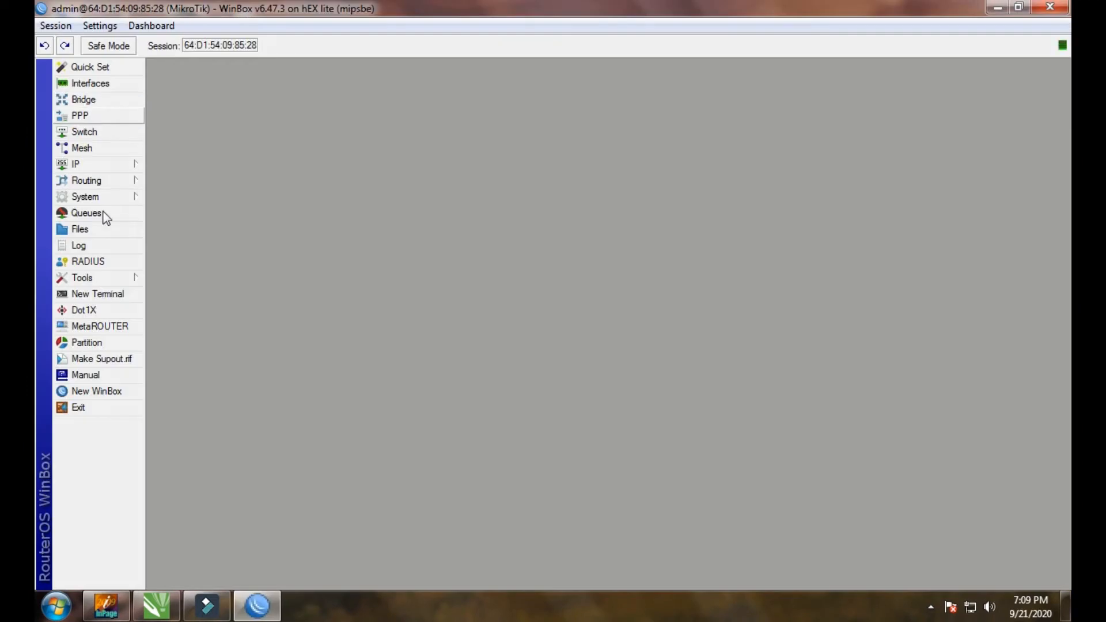
Start a continuous ping in a new Command Prompt with ping 8.8.8.8 -t, and minimise the window.
{"action": "left_click", "coordinate": [56, 606]}
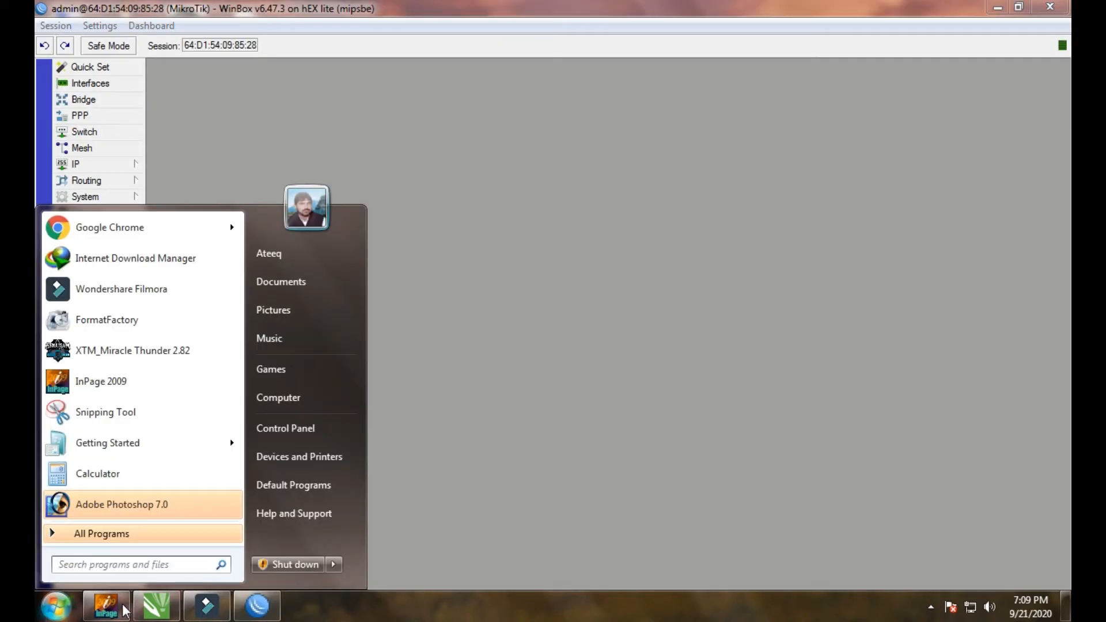
{"action": "type", "text": "cmd"}
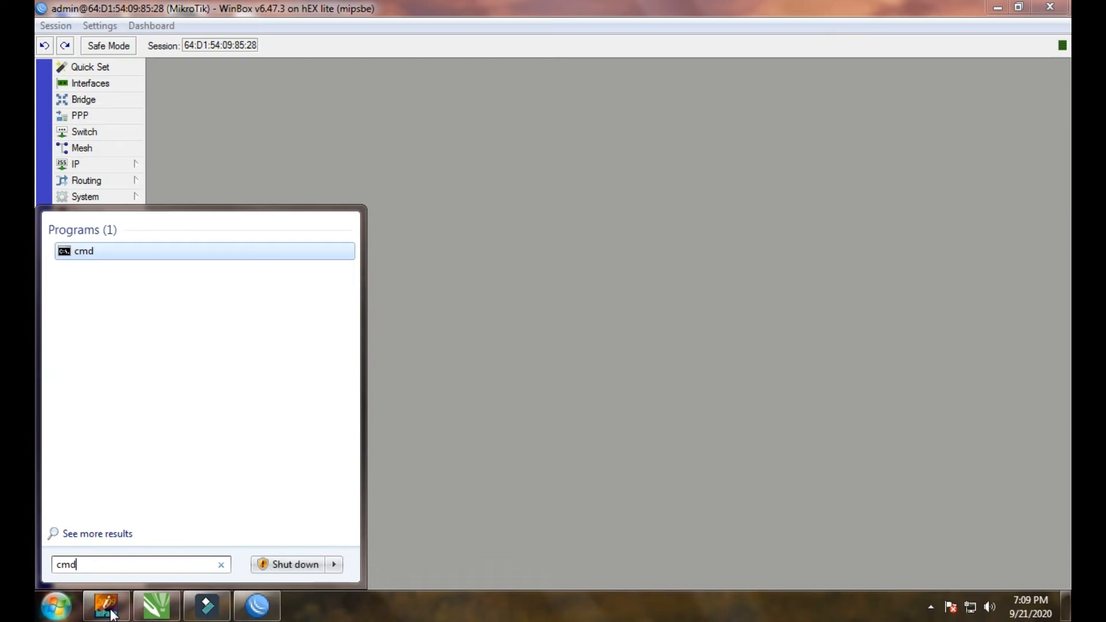
{"action": "key", "text": "Return"}
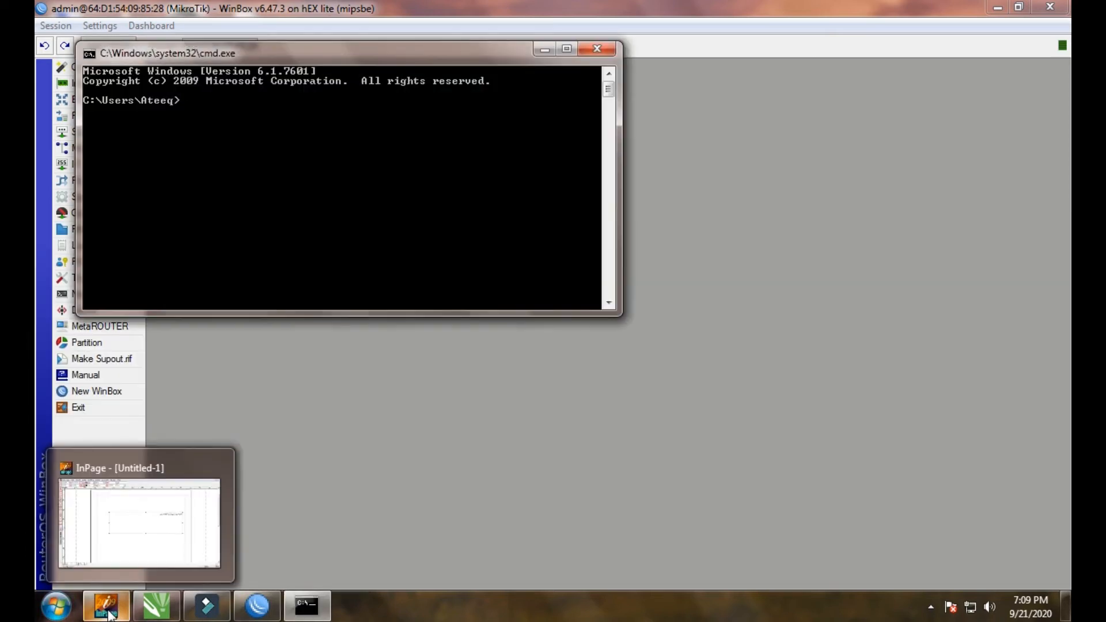
{"action": "type", "text": "ping"}
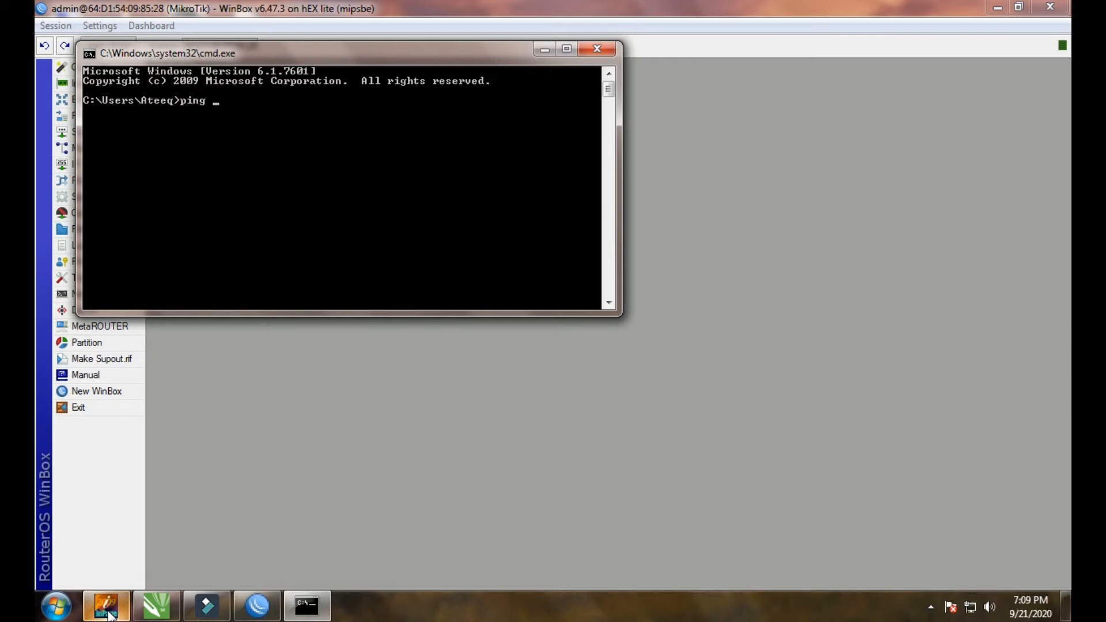
{"action": "type", "text": " 8.8"}
{"action": "type", "text": "8"}
{"action": "type", "text": ".8.8"}
{"action": "key", "text": "Return"}
{"action": "mouse_move", "coordinate": [113, 615]}
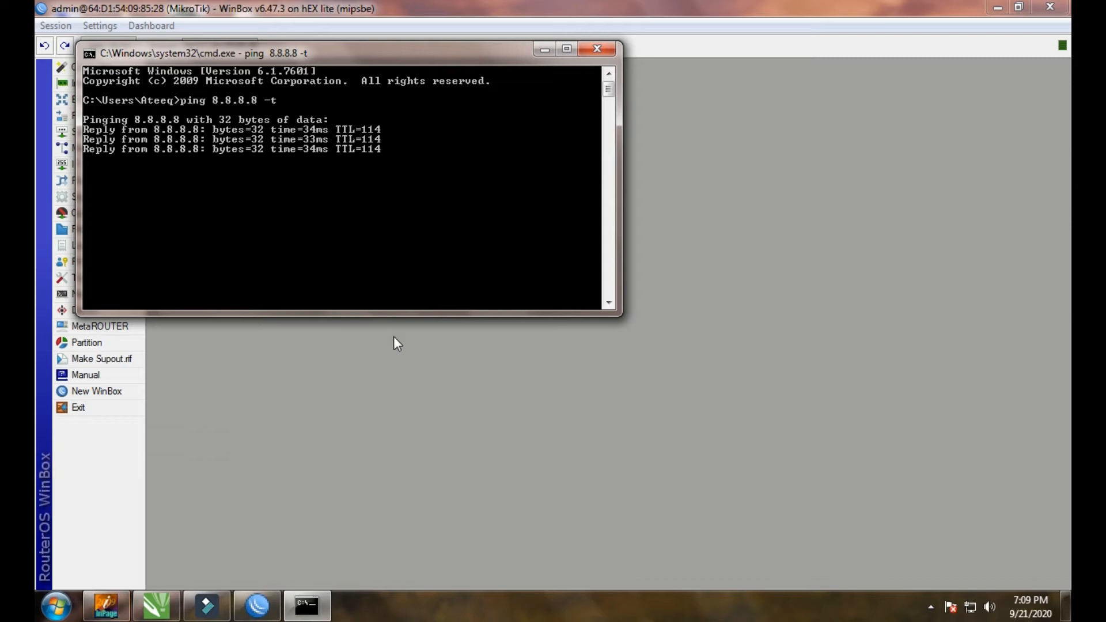
{"action": "left_click_drag", "start_coordinate": [420, 61], "coordinate": [451, 102]}
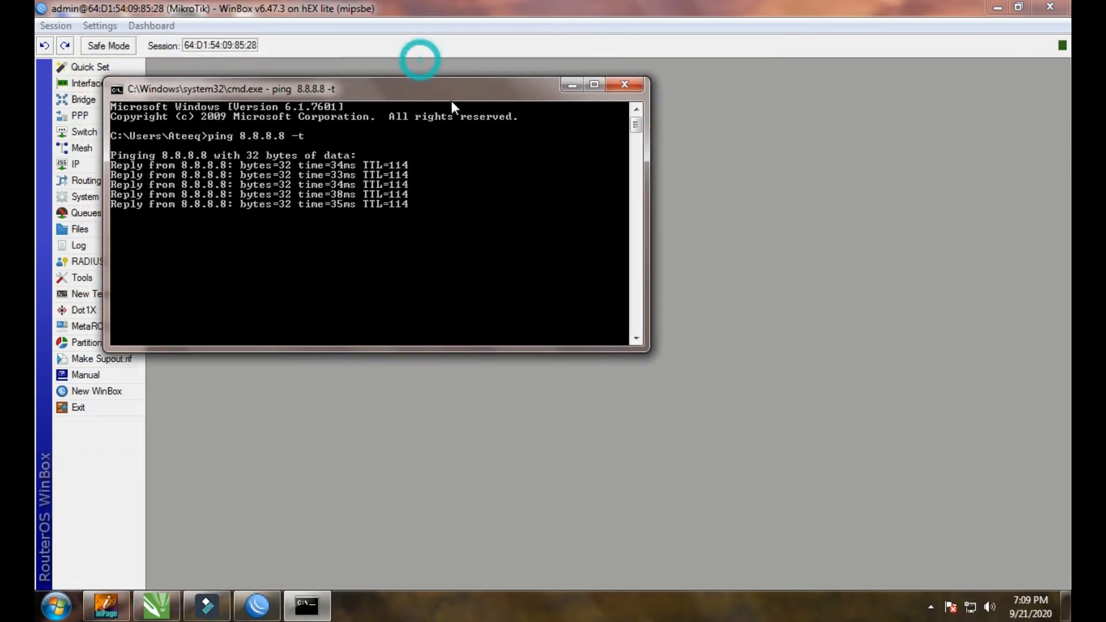
{"action": "left_click", "coordinate": [572, 90]}
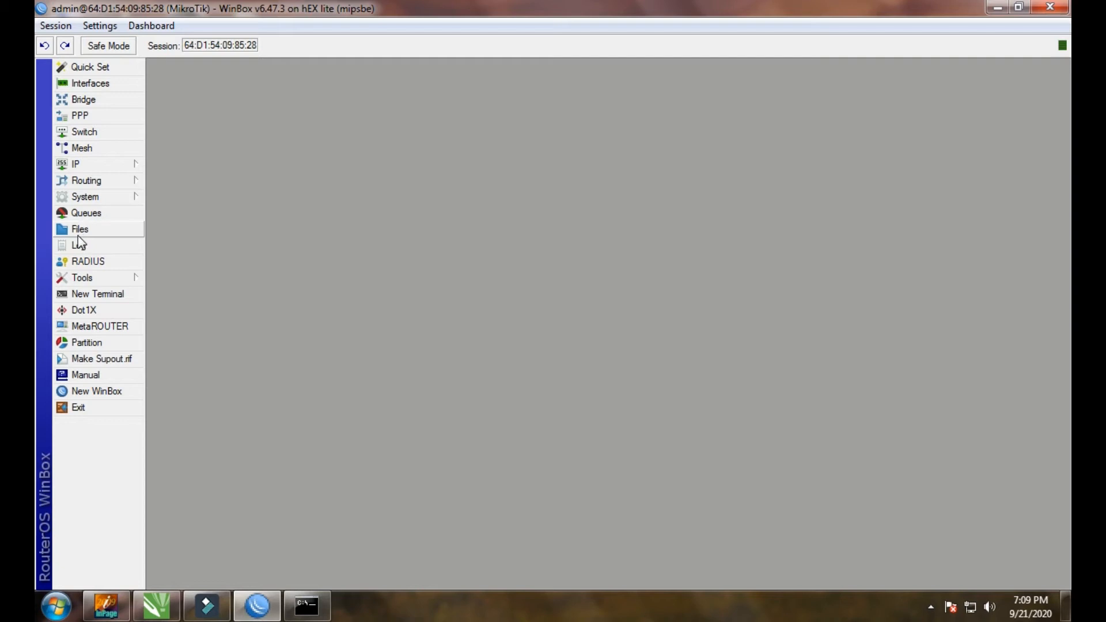
Add a new firewall mangle rule and set its chain to postrouting.
{"action": "left_click", "coordinate": [82, 164]}
{"action": "left_click", "coordinate": [190, 297]}
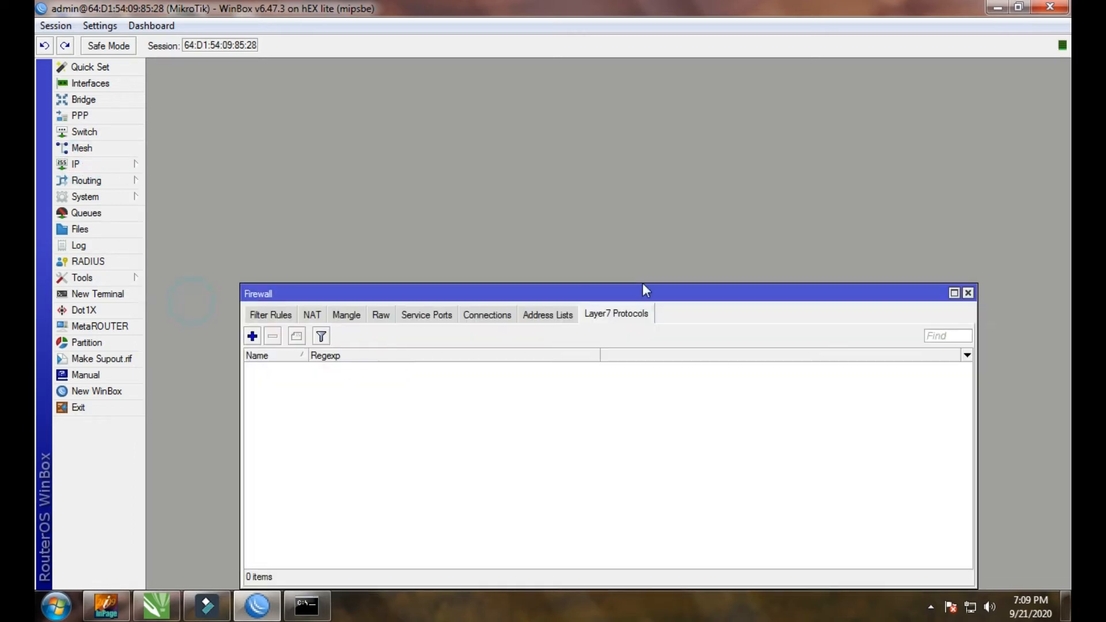
{"action": "left_click_drag", "start_coordinate": [624, 299], "coordinate": [588, 162]}
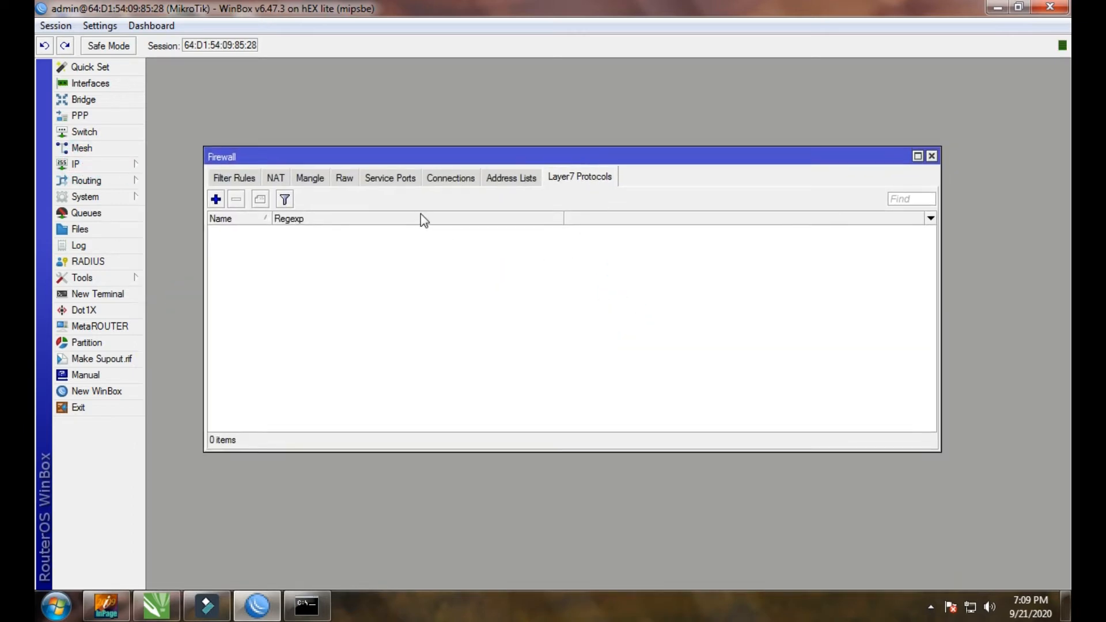
{"action": "left_click", "coordinate": [314, 179]}
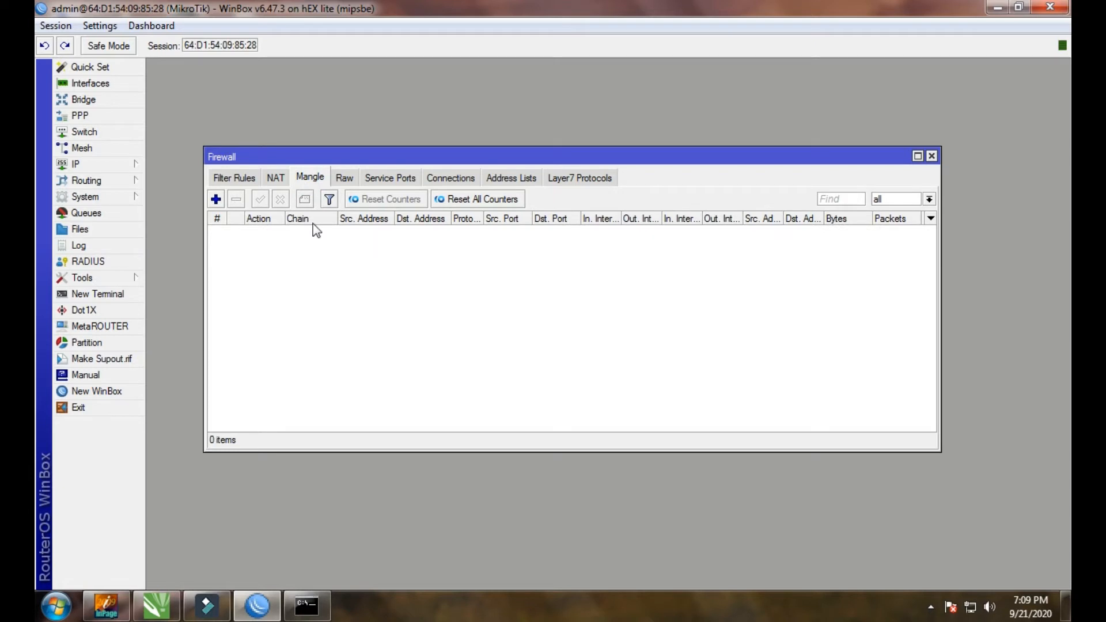
{"action": "left_click", "coordinate": [215, 199]}
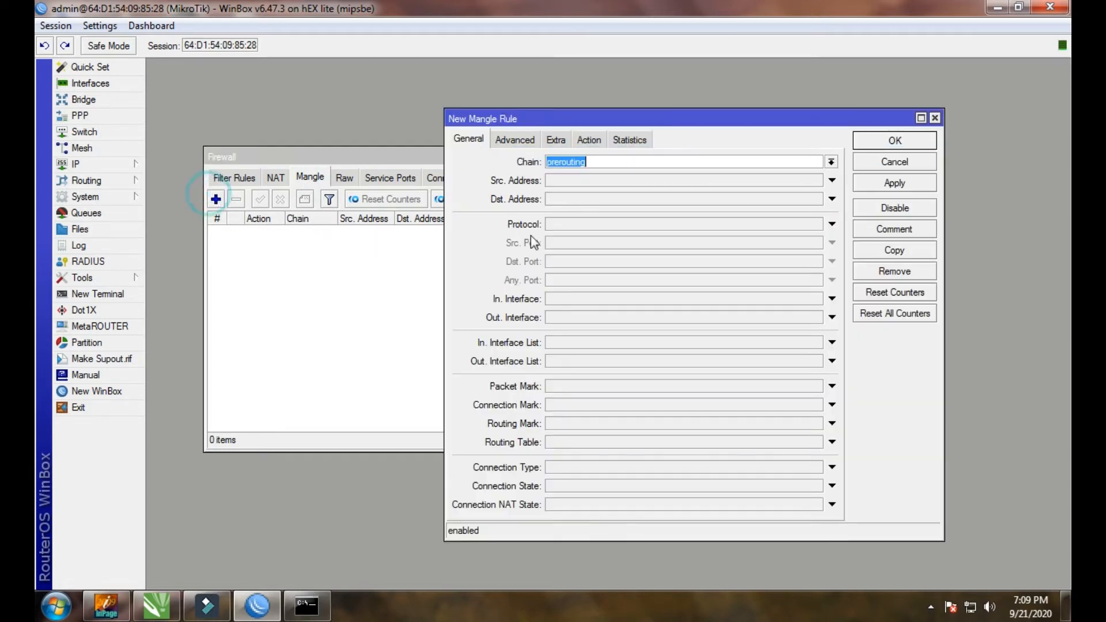
{"action": "left_click_drag", "start_coordinate": [533, 118], "coordinate": [388, 90]}
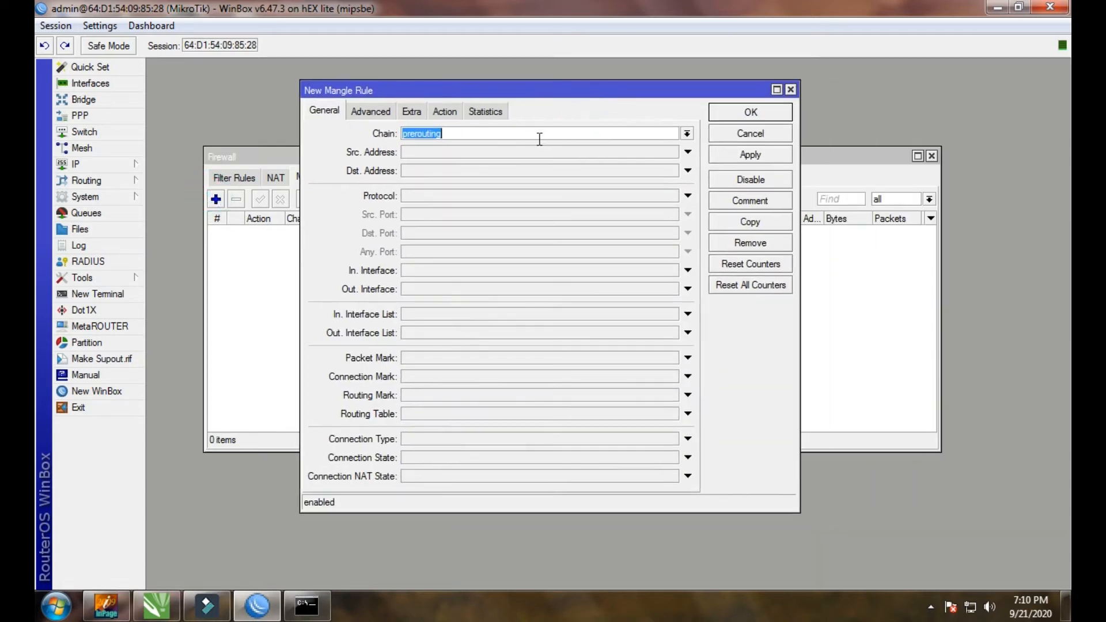
{"action": "left_click", "coordinate": [685, 133]}
{"action": "left_click", "coordinate": [520, 178]}
{"action": "left_click", "coordinate": [410, 332]}
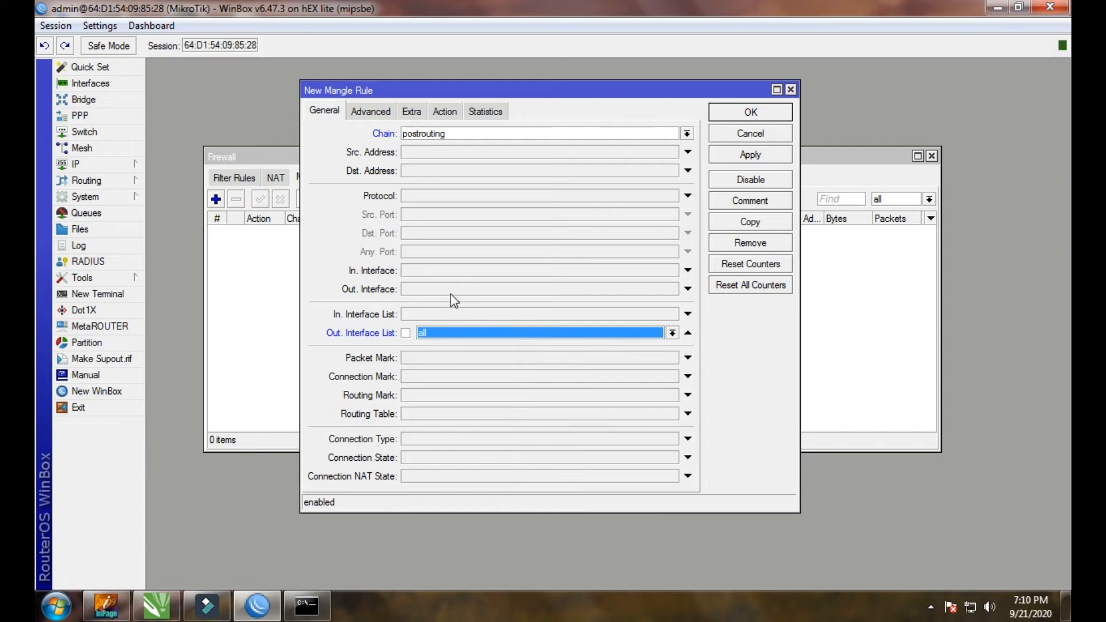
{"action": "left_click", "coordinate": [672, 332]}
{"action": "left_click", "coordinate": [625, 345]}
{"action": "left_click", "coordinate": [687, 332]}
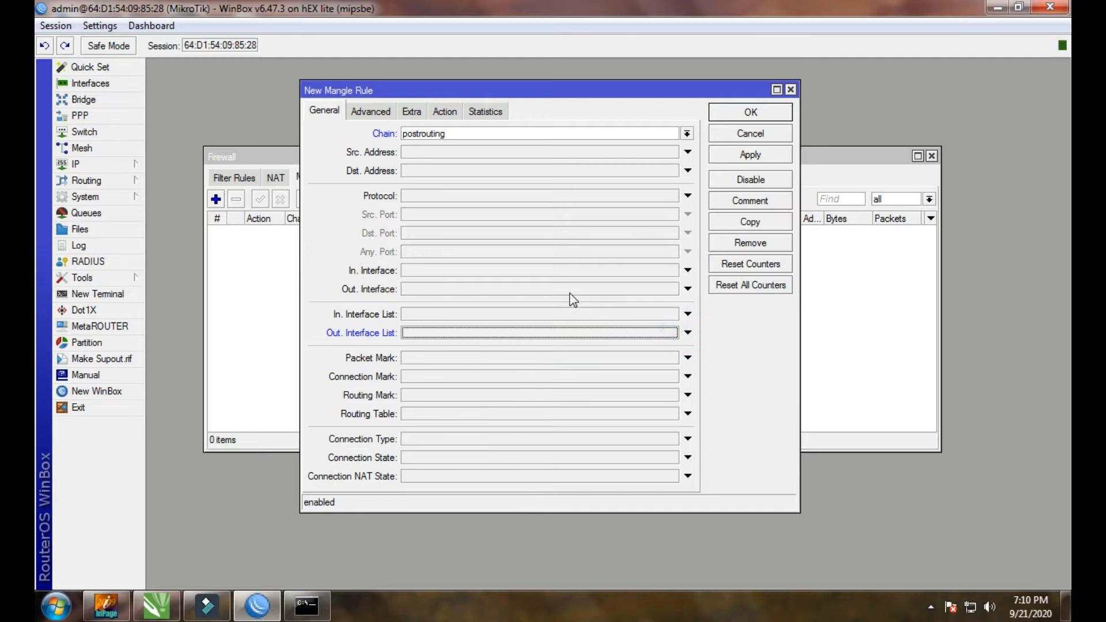
Set the new mangle rule's outgoing interface to LAN1.
{"action": "left_click", "coordinate": [637, 289]}
{"action": "left_click", "coordinate": [672, 289]}
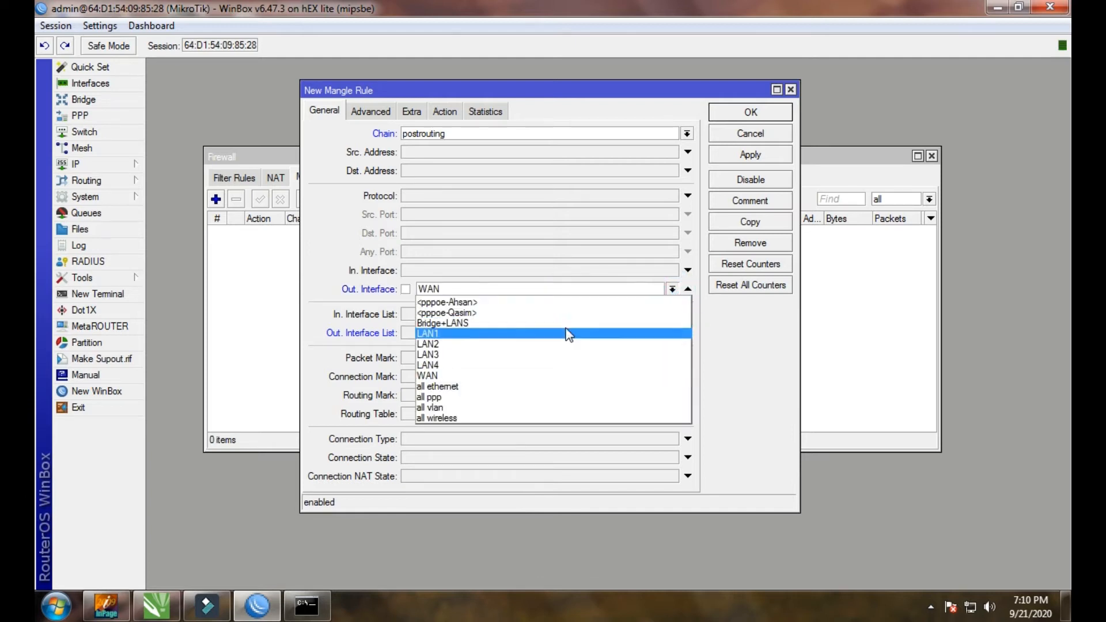
{"action": "left_click", "coordinate": [463, 325]}
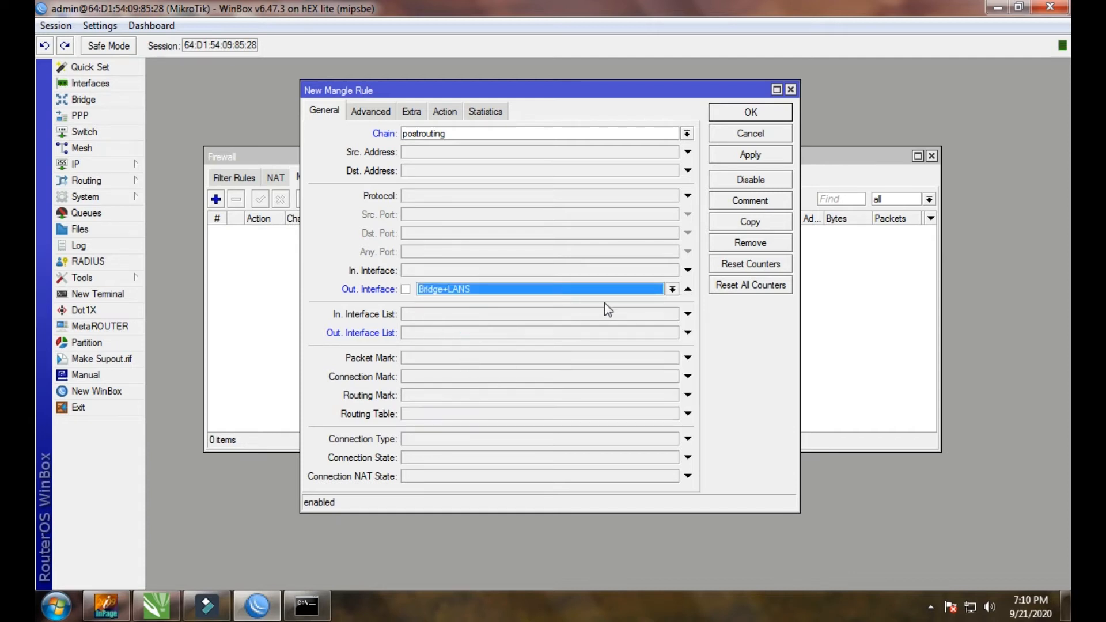
{"action": "left_click", "coordinate": [672, 289]}
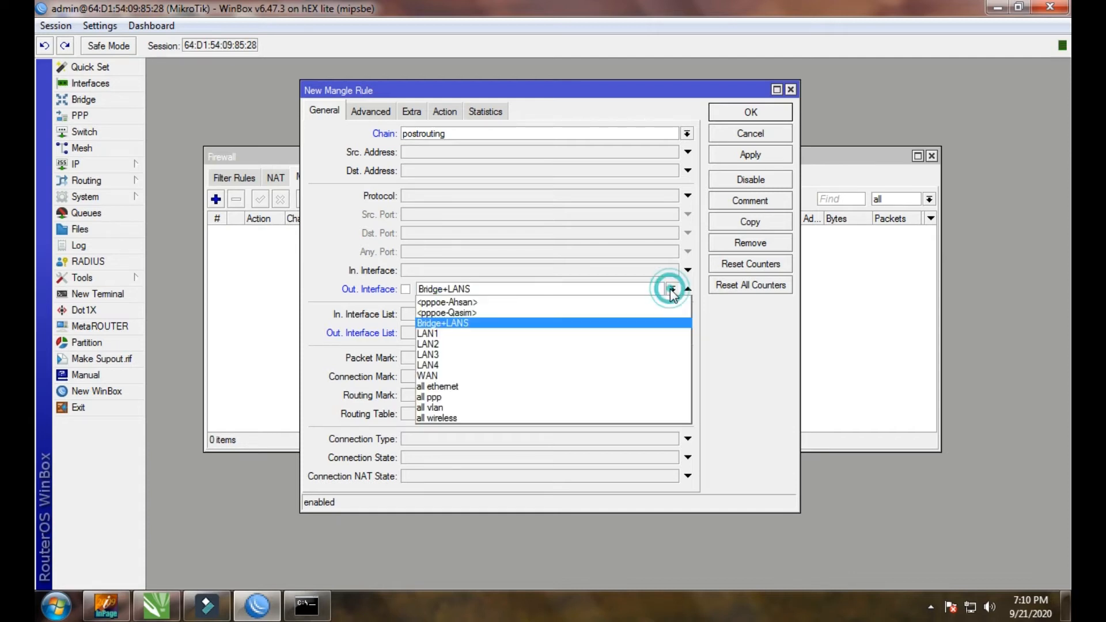
{"action": "left_click", "coordinate": [495, 334]}
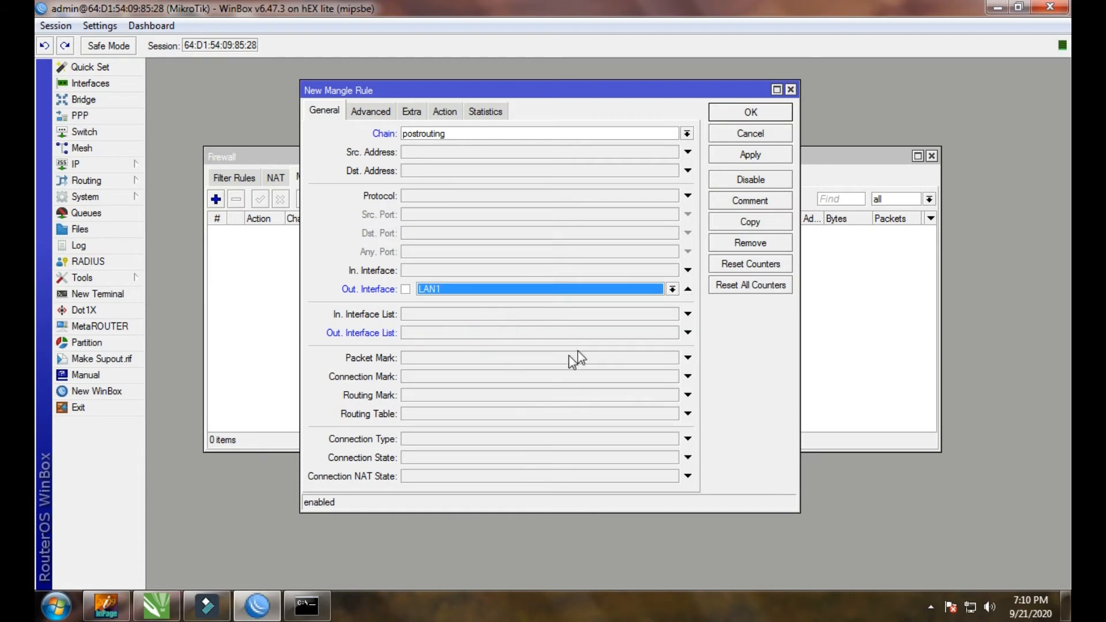
Set the mangle rule's action to change TTL, with a new TTL of 1.
{"action": "left_click", "coordinate": [445, 112]}
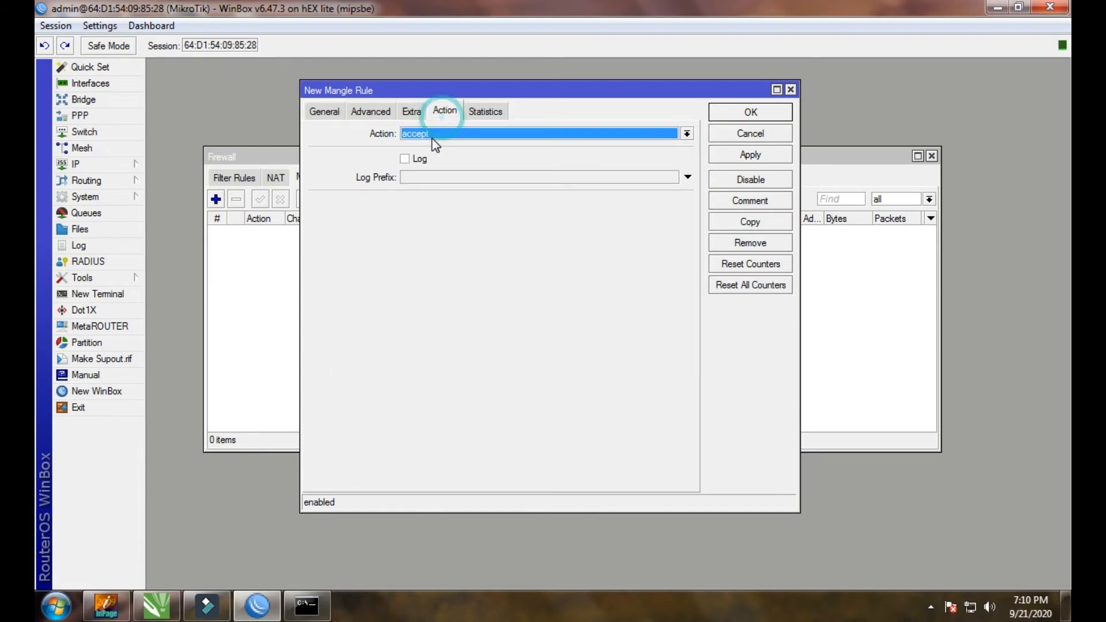
{"action": "left_click", "coordinate": [432, 133]}
{"action": "left_click", "coordinate": [426, 198]}
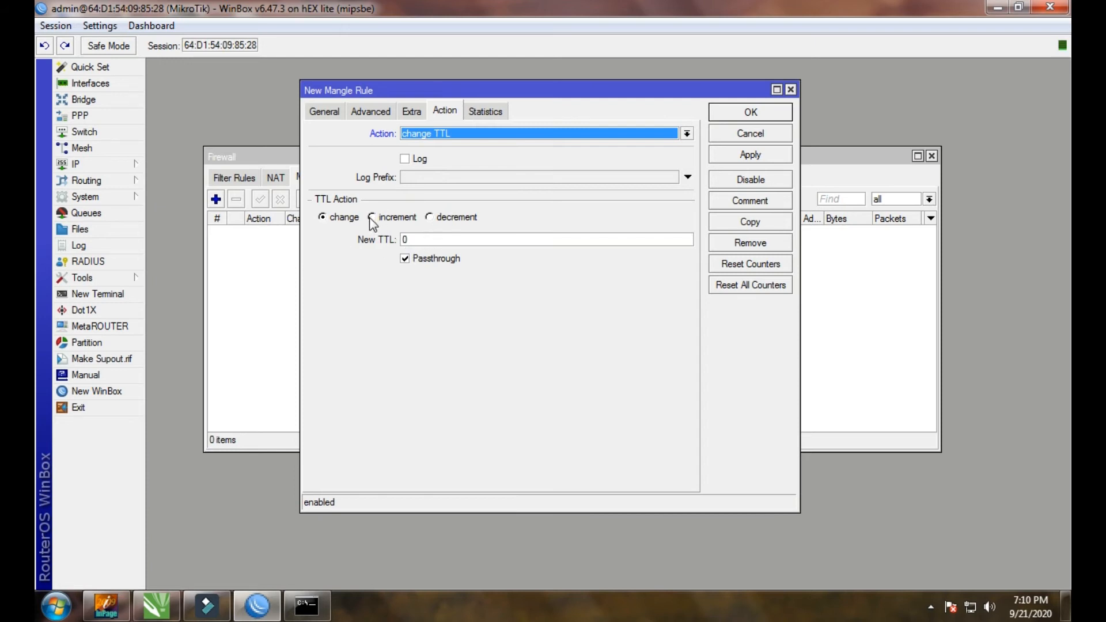
{"action": "left_click", "coordinate": [433, 239]}
{"action": "type", "text": "1"}
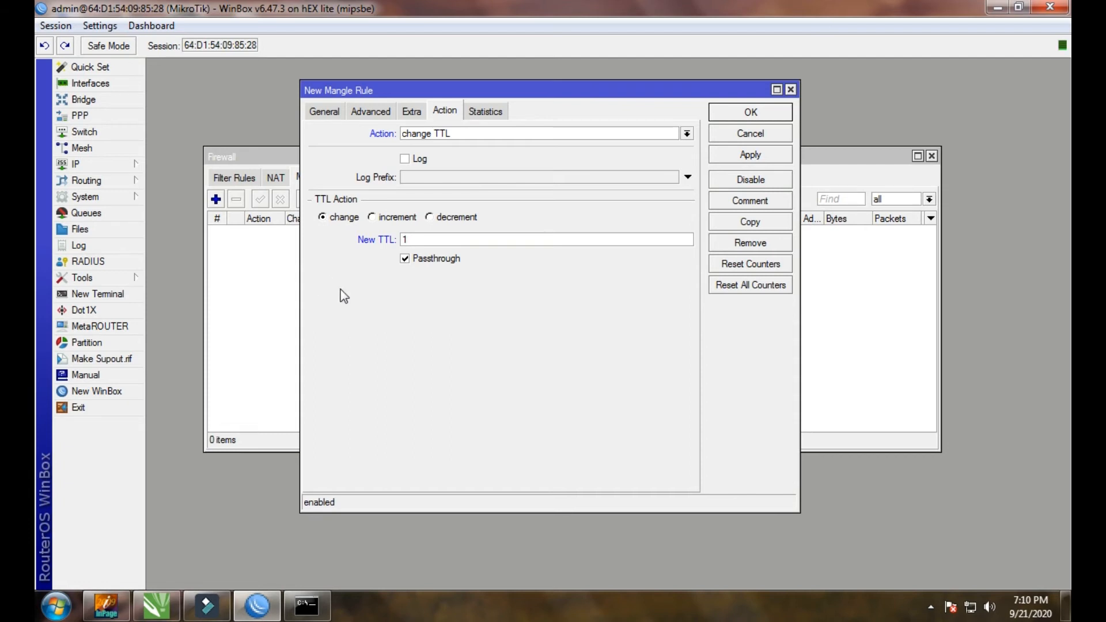
Apply the mangle rule and check the TTL in the replies of the running ping.
{"action": "left_click", "coordinate": [307, 605]}
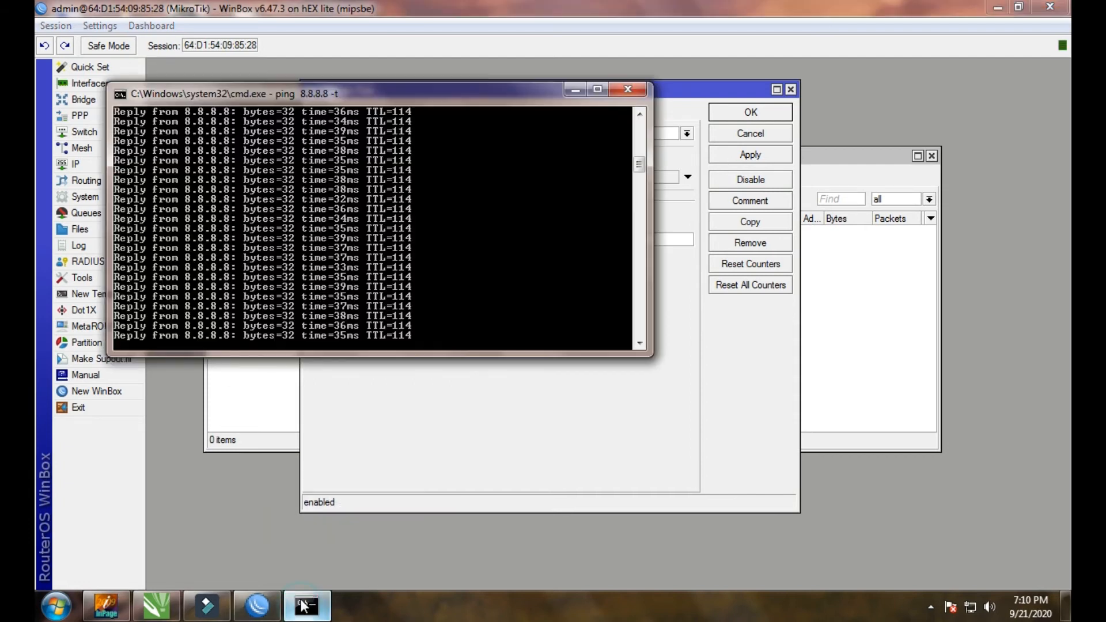
{"action": "left_click", "coordinate": [734, 153]}
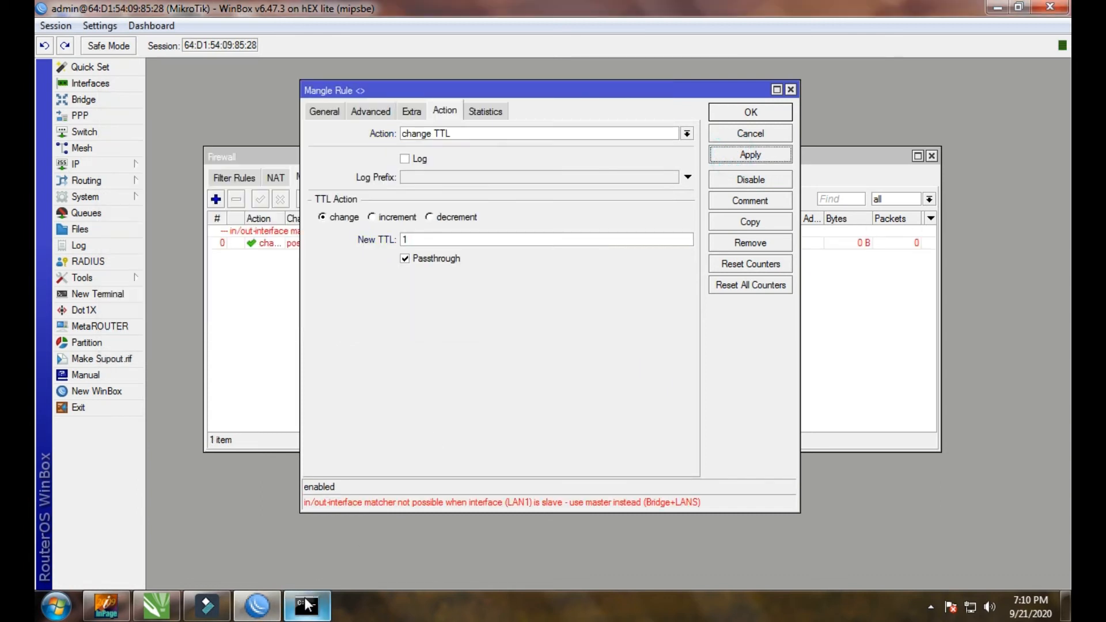
{"action": "left_click", "coordinate": [307, 604]}
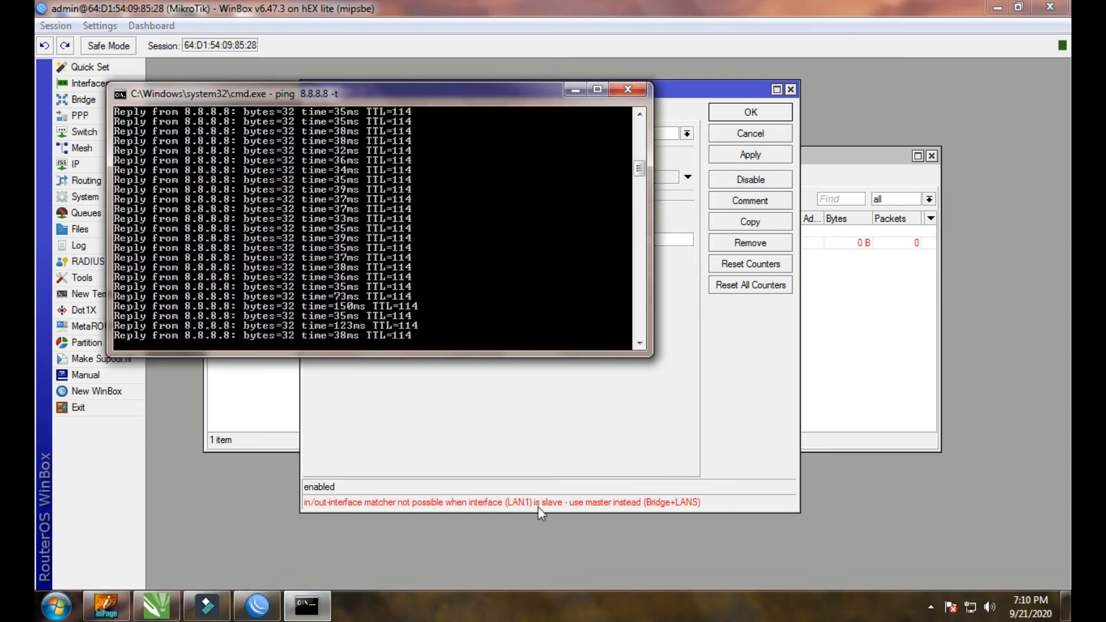
{"action": "left_click", "coordinate": [575, 89]}
Set the mangle rule's outgoing interface to Bridge+LANS and save the rule.
{"action": "left_click", "coordinate": [324, 111]}
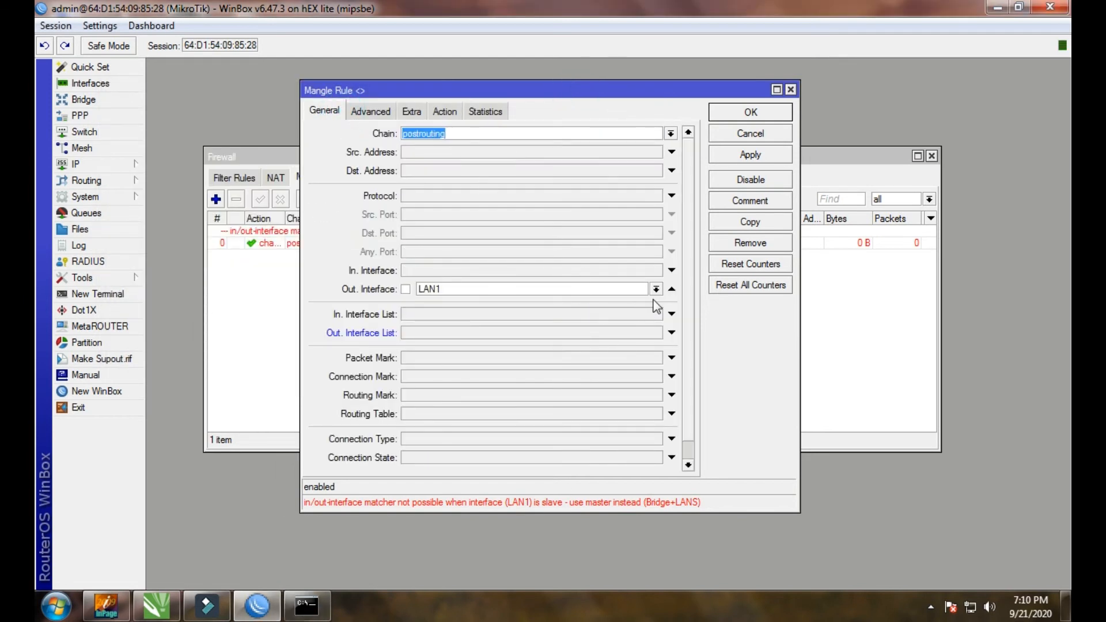
{"action": "left_click", "coordinate": [656, 289]}
{"action": "left_click", "coordinate": [555, 323]}
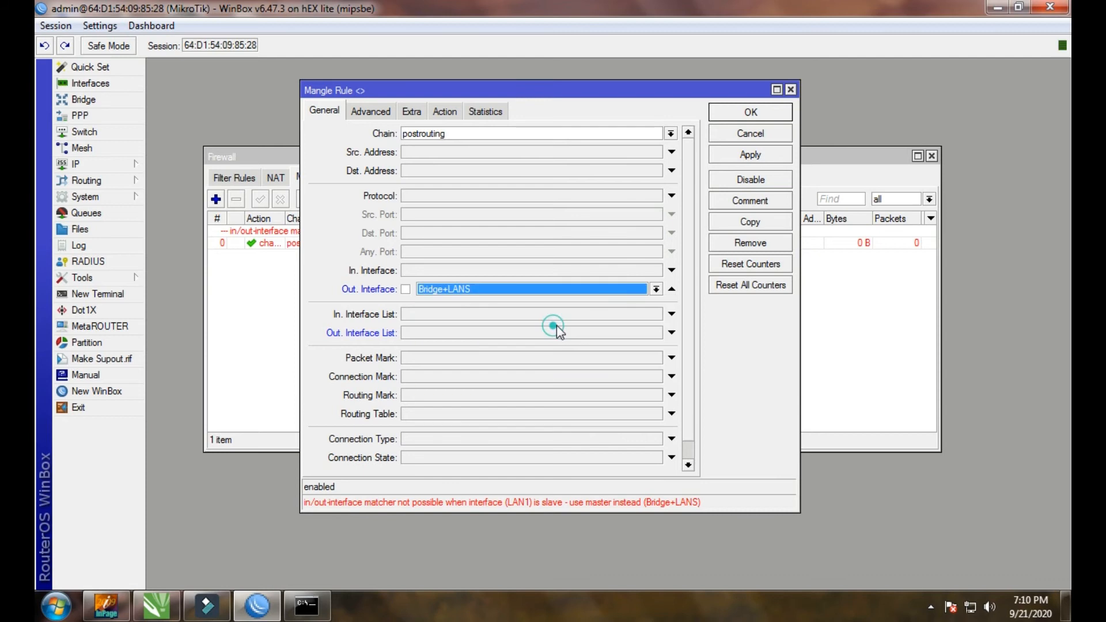
{"action": "left_click", "coordinate": [723, 154]}
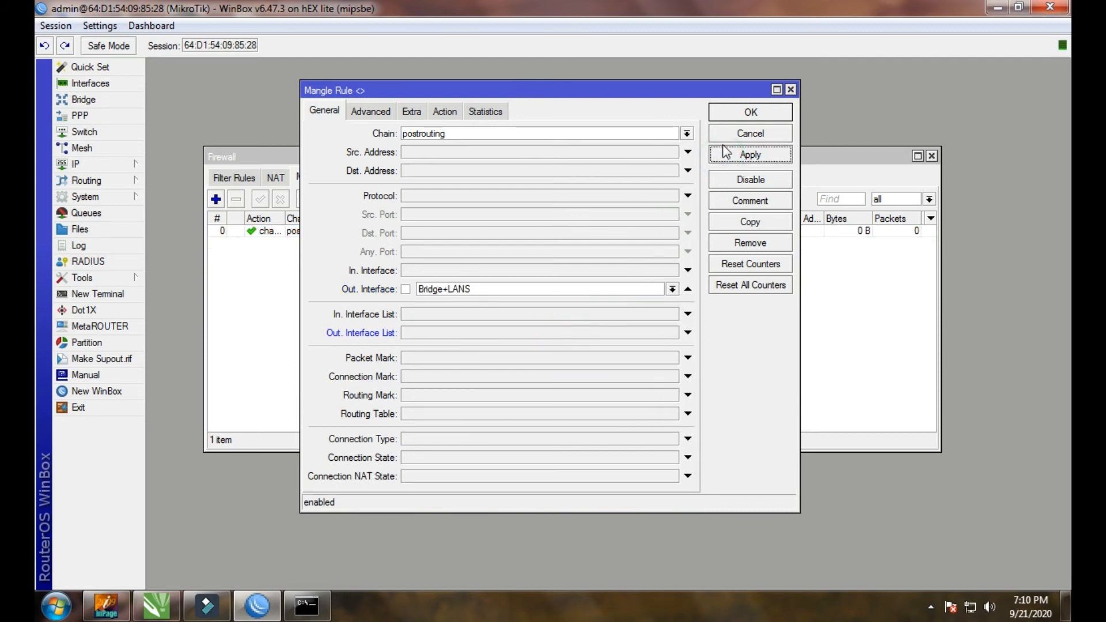
{"action": "left_click", "coordinate": [722, 115]}
Compare the TTL in the running ping's replies with the action settings of the saved mangle rule.
{"action": "left_click", "coordinate": [295, 596]}
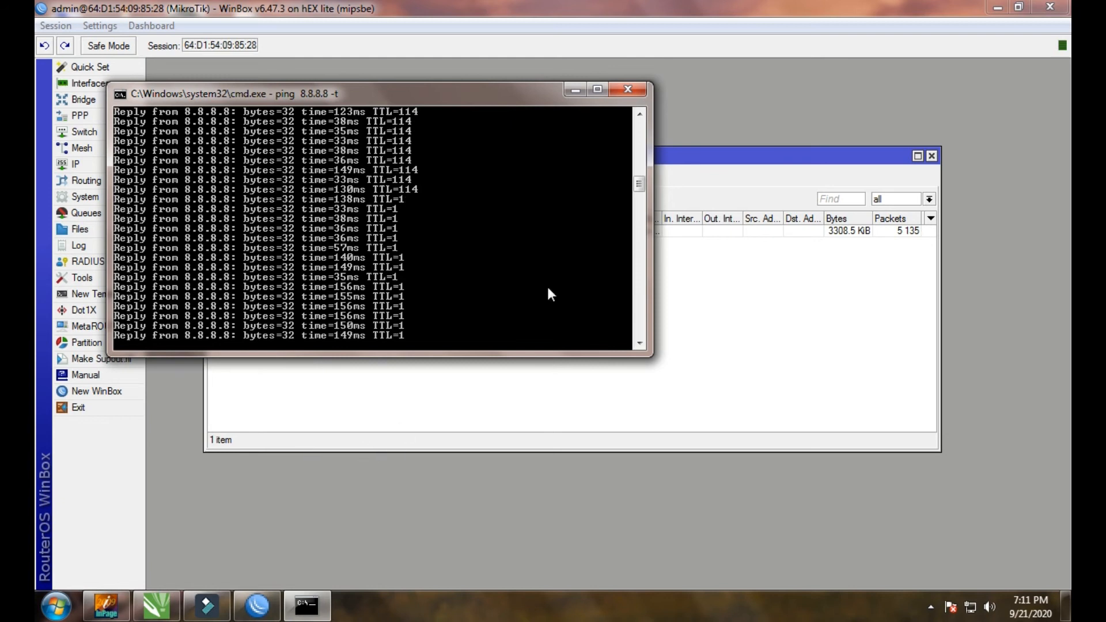
{"action": "left_click_drag", "start_coordinate": [558, 99], "coordinate": [663, 161]}
{"action": "left_click_drag", "start_coordinate": [689, 200], "coordinate": [693, 298]}
{"action": "double_click", "coordinate": [567, 228]}
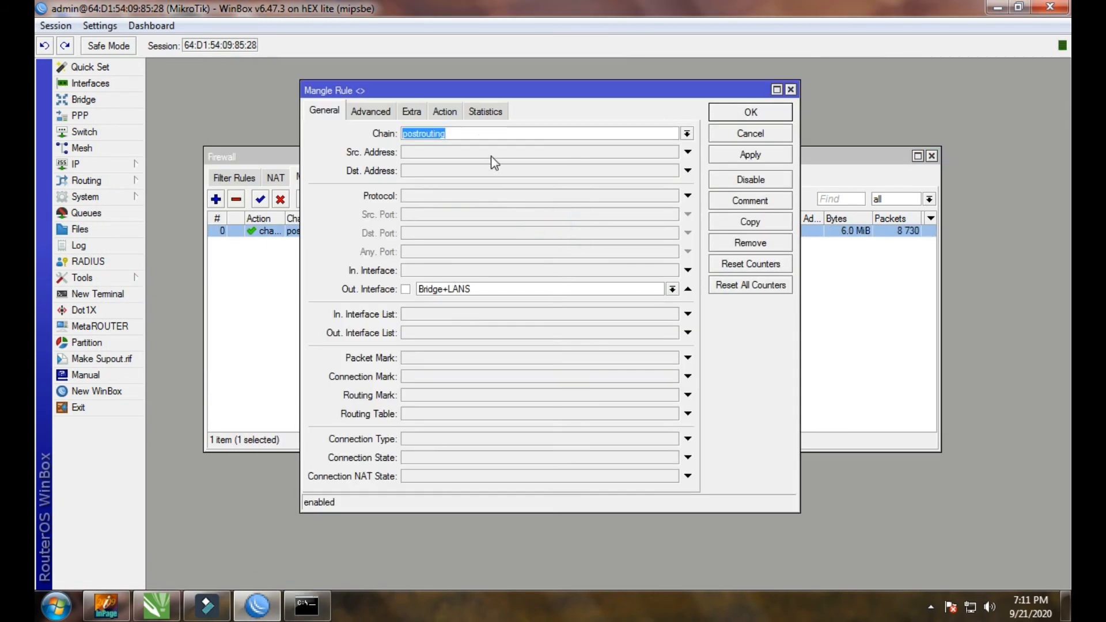
{"action": "left_click", "coordinate": [456, 112]}
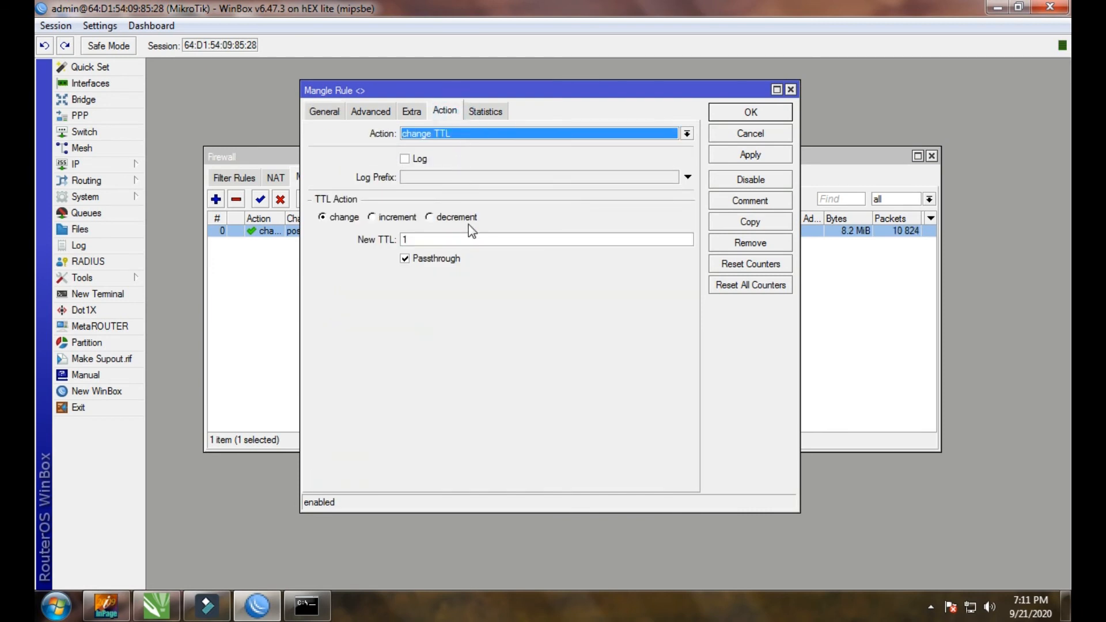
Review the mangle rule's new TTL value and reselect Bridge+LANS as its outgoing interface.
{"action": "left_click_drag", "start_coordinate": [467, 239], "coordinate": [397, 242]}
{"action": "left_click", "coordinate": [334, 112]}
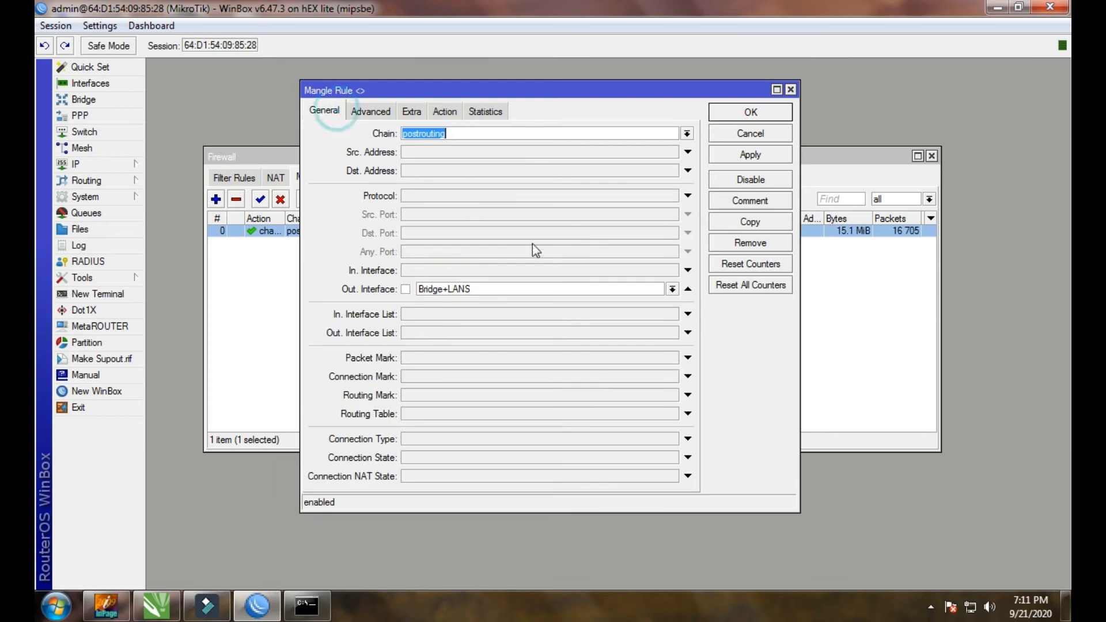
{"action": "left_click", "coordinate": [532, 286]}
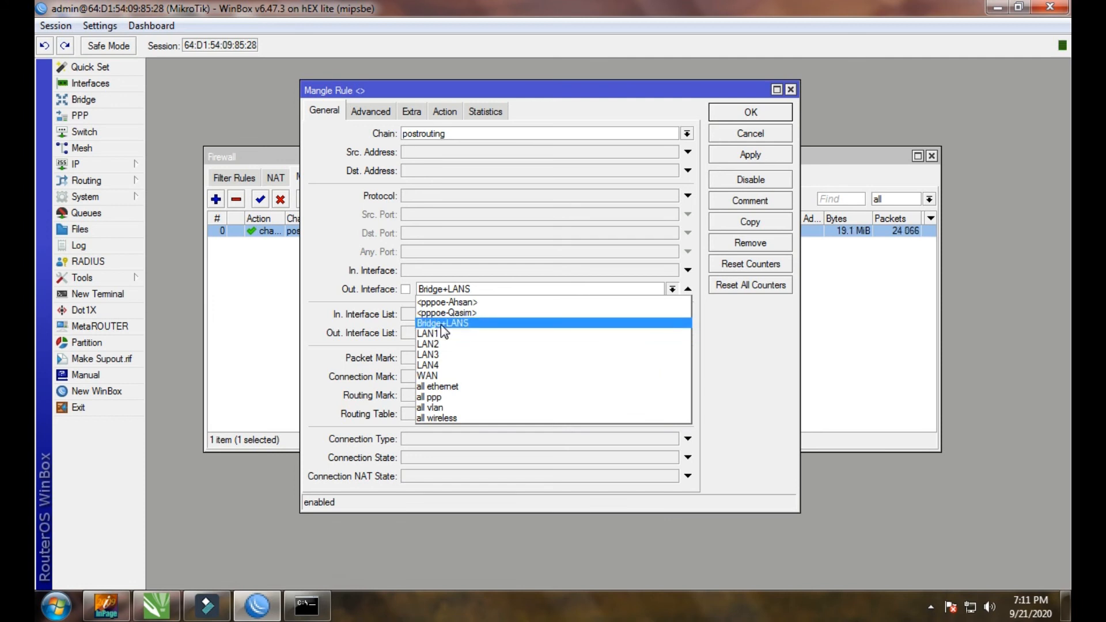
{"action": "left_click", "coordinate": [441, 324]}
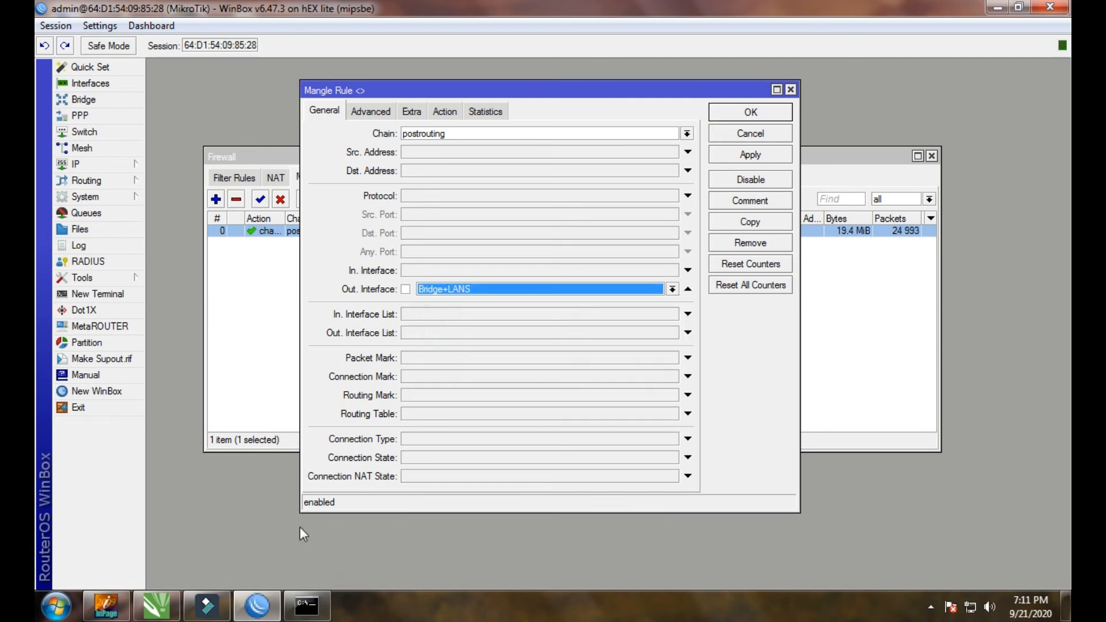
Recheck the TTL in the replies of the running ping to 8.8.8.8 and return to the mangle rule.
{"action": "left_click", "coordinate": [303, 607]}
{"action": "left_click", "coordinate": [304, 610]}
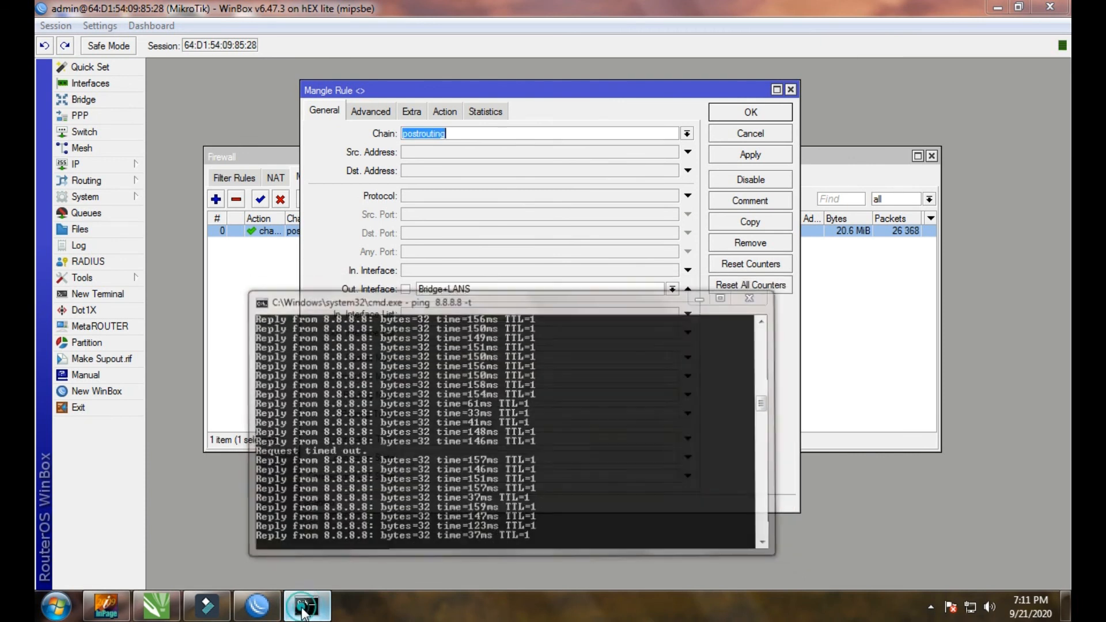
{"action": "left_click", "coordinate": [304, 609]}
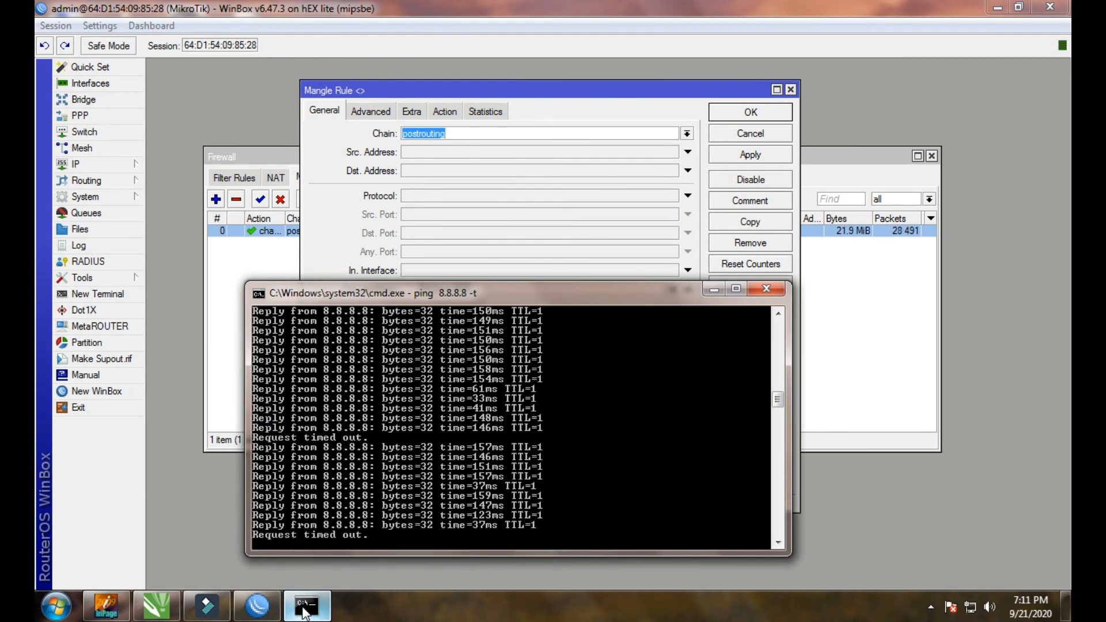
{"action": "left_click", "coordinate": [303, 609]}
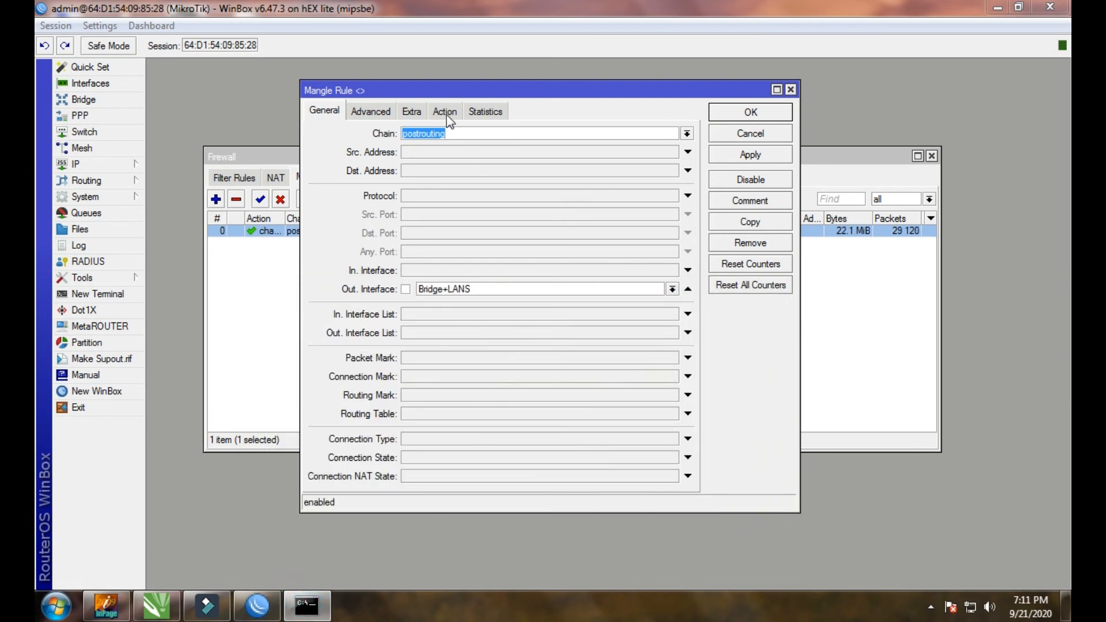
Check the mangle rule's change TTL action, then apply and save the rule.
{"action": "left_click", "coordinate": [445, 113]}
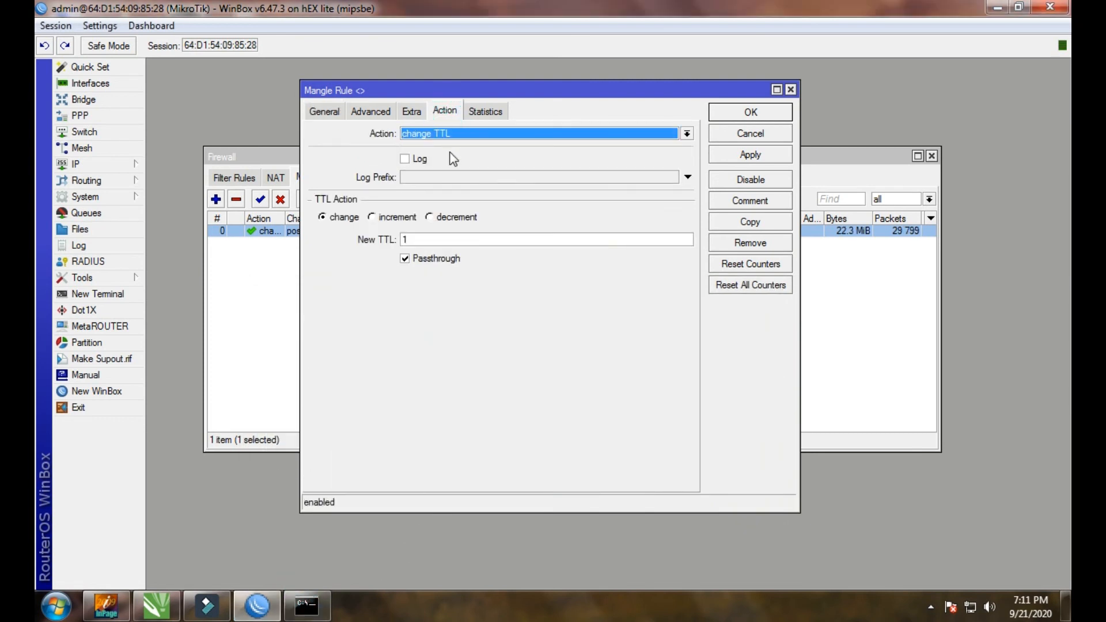
{"action": "left_click", "coordinate": [746, 154]}
{"action": "left_click", "coordinate": [750, 112]}
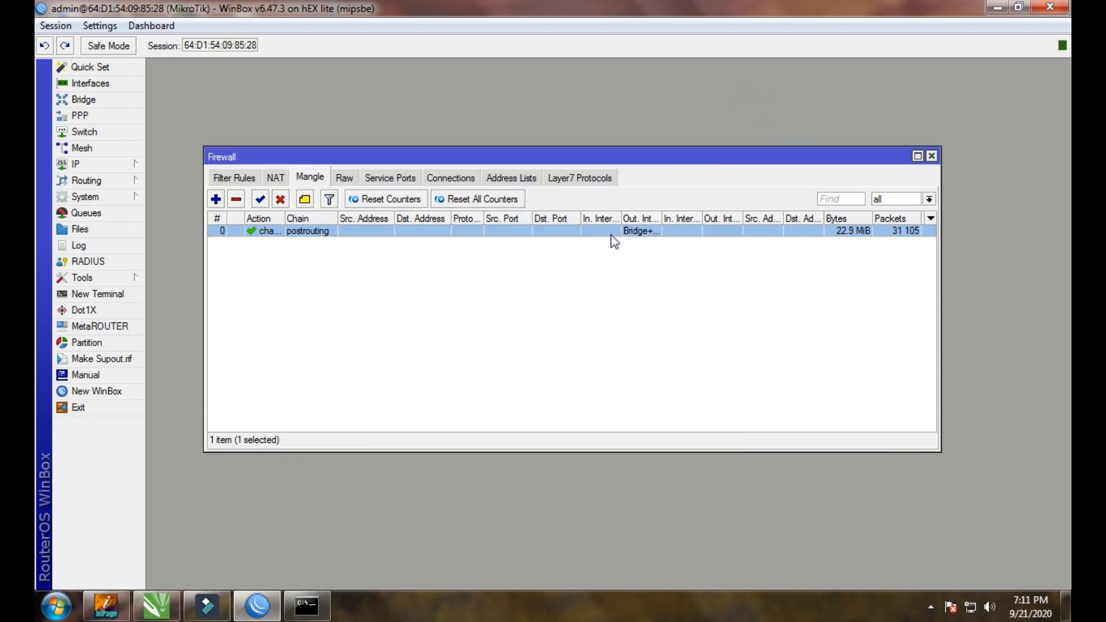
Delete the postrouting mangle rule, and check the TTL in the running ping's replies before closing the ping window.
{"action": "left_click", "coordinate": [236, 199]}
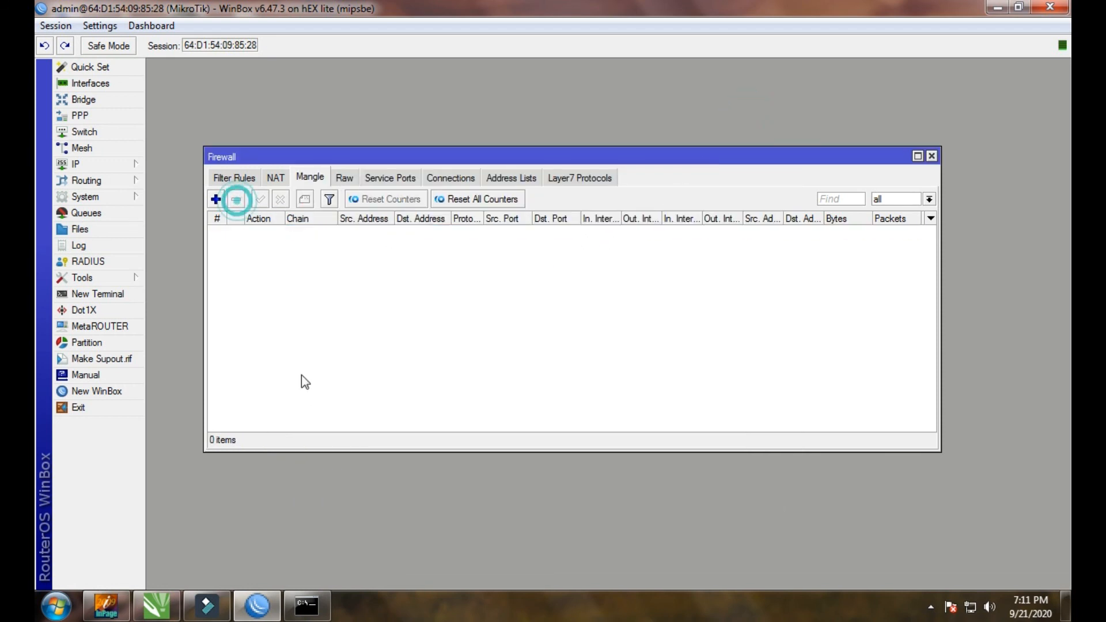
{"action": "left_click", "coordinate": [306, 604]}
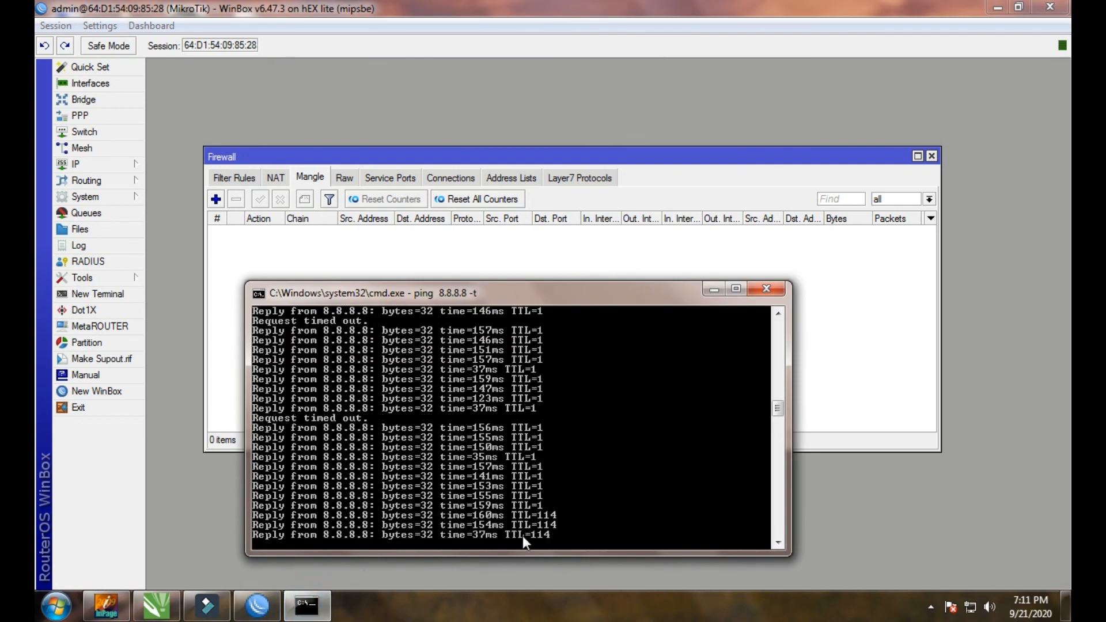
{"action": "left_click", "coordinate": [766, 288]}
Close the firewall window and exit the router session to the desktop.
{"action": "left_click", "coordinate": [931, 156]}
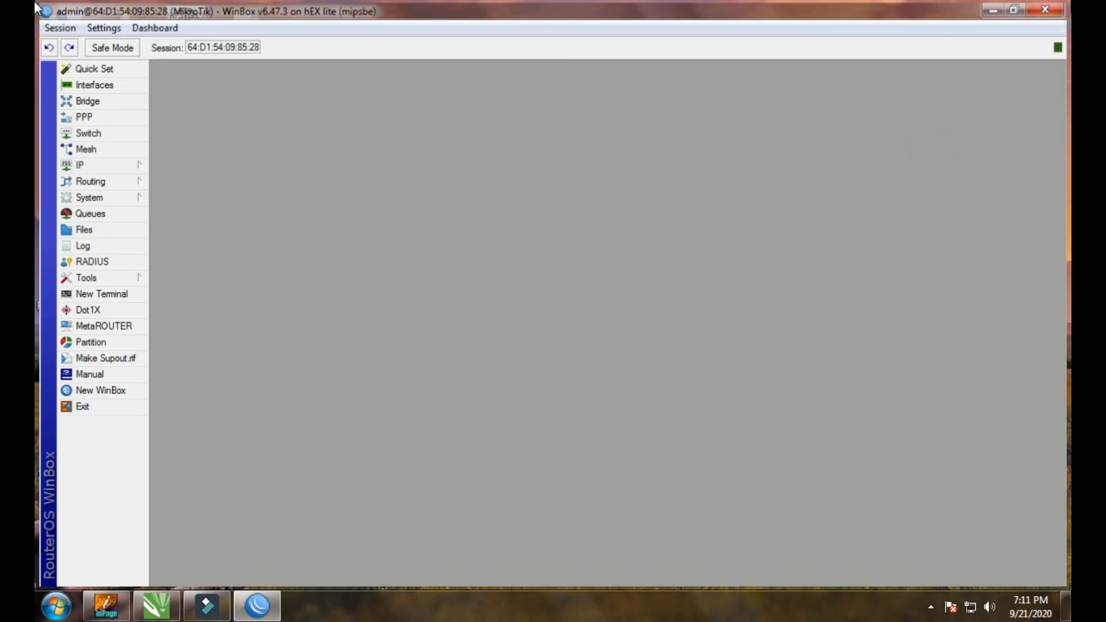
{"action": "left_click", "coordinate": [1050, 7]}
{"action": "right_click", "coordinate": [547, 299]}
{"action": "left_click", "coordinate": [590, 347]}
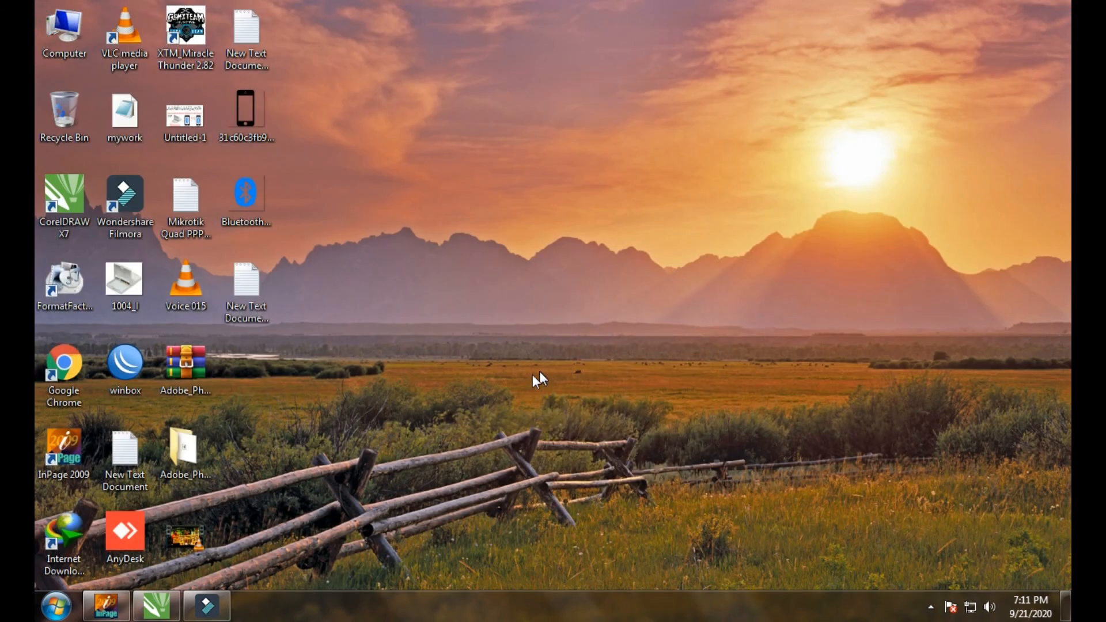